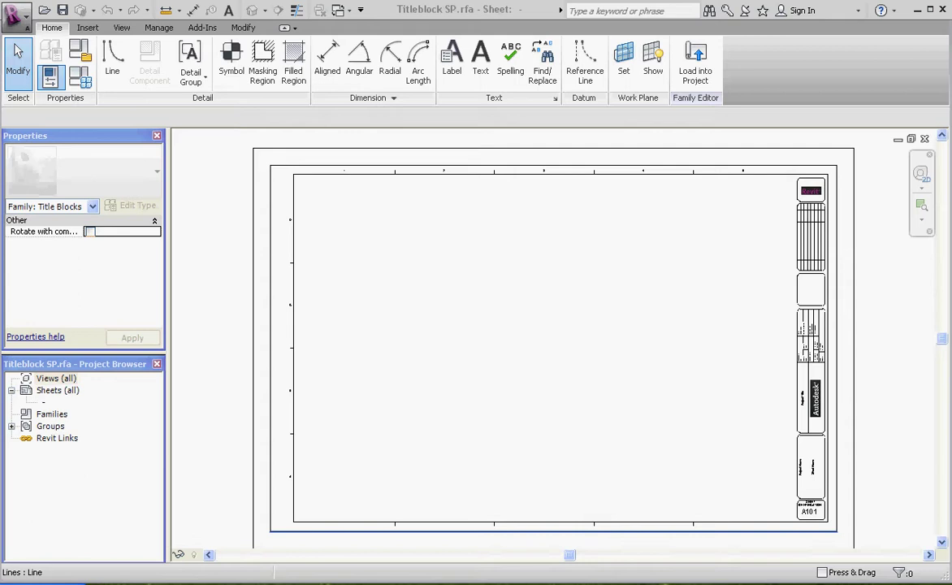
Measure the sheet's full width to confirm 36 inches, then delete the temporary dimension
scroll(490, 355, down, 1)
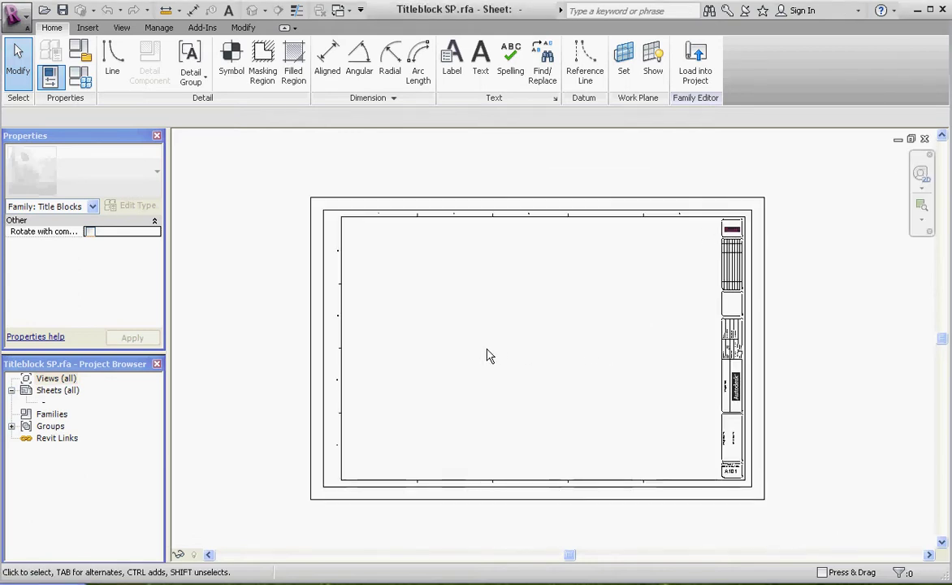
scroll(490, 355, up, 1)
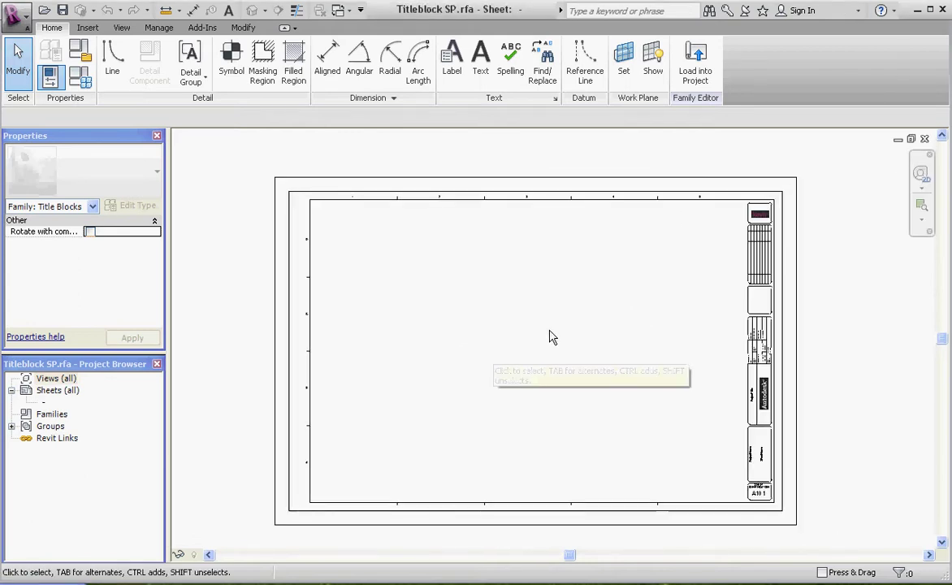
click(443, 178)
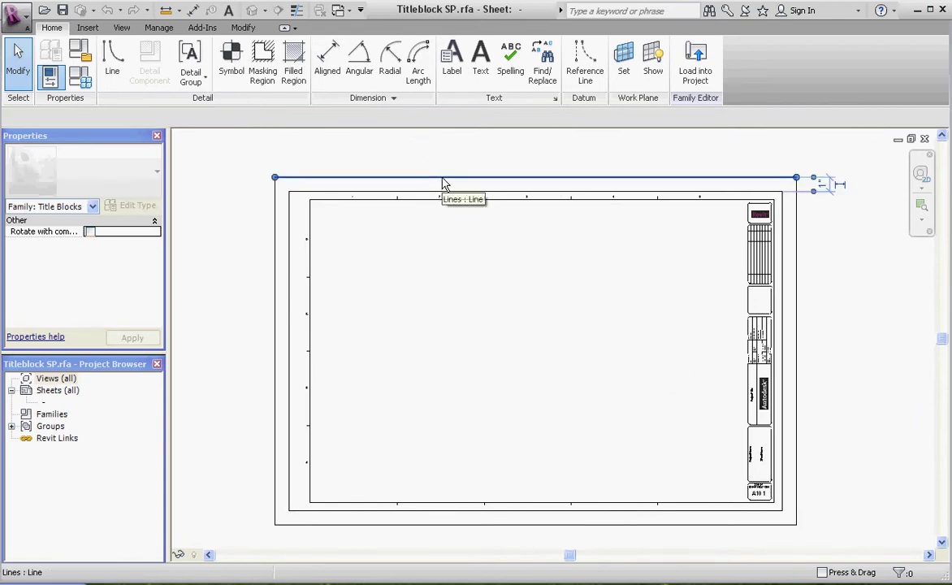
click(367, 170)
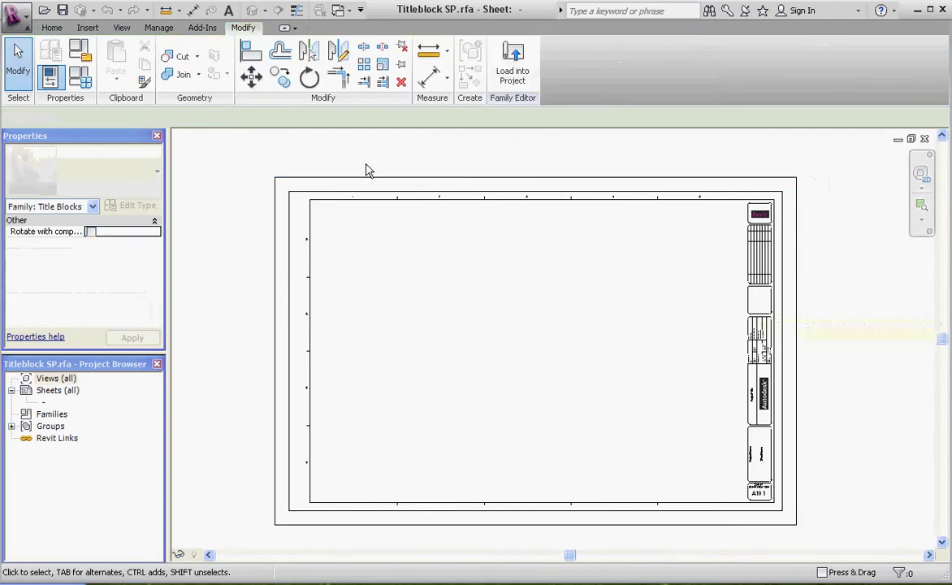
click(275, 237)
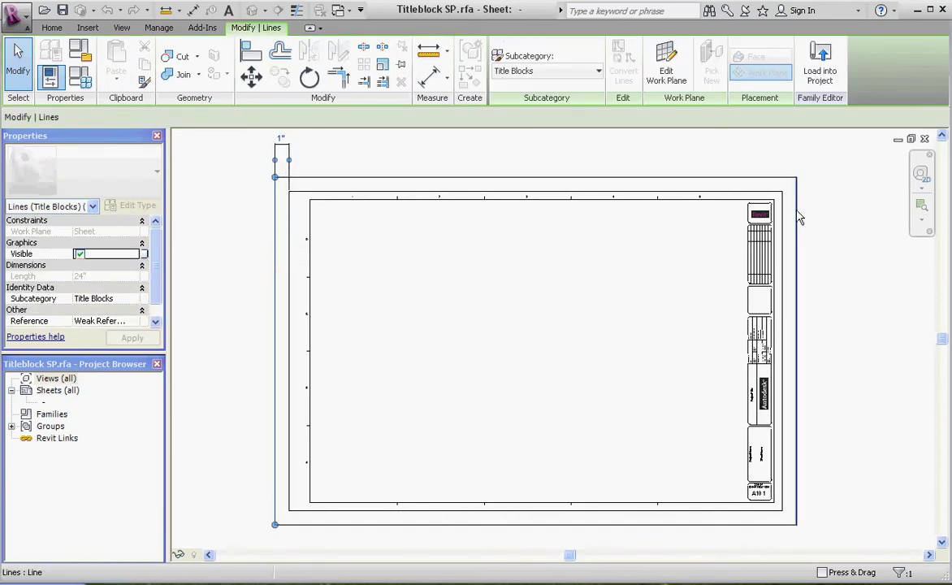
drag(289, 159, 804, 238)
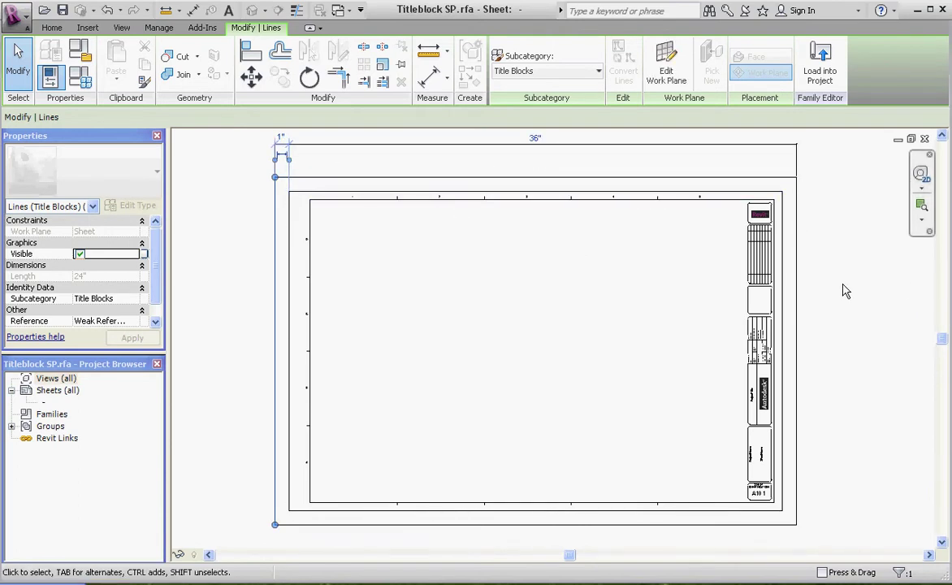
click(525, 235)
click(517, 148)
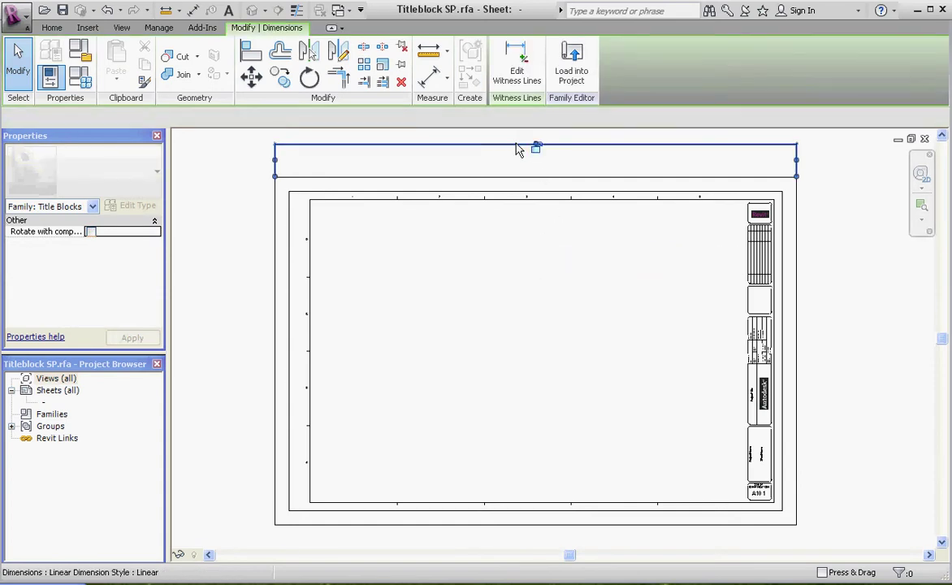
key(Delete)
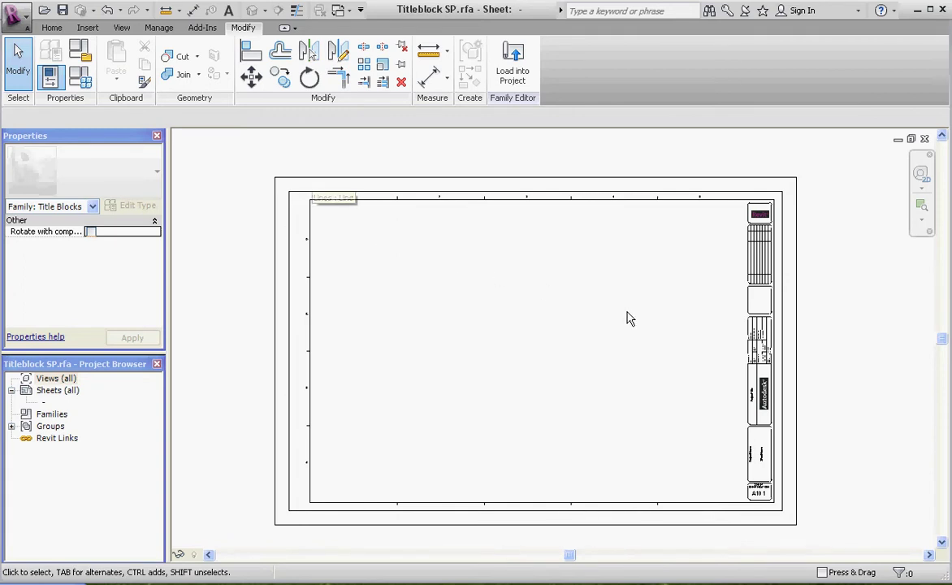
Measure the sheet's height to confirm 24 inches, then delete that dimension
click(362, 524)
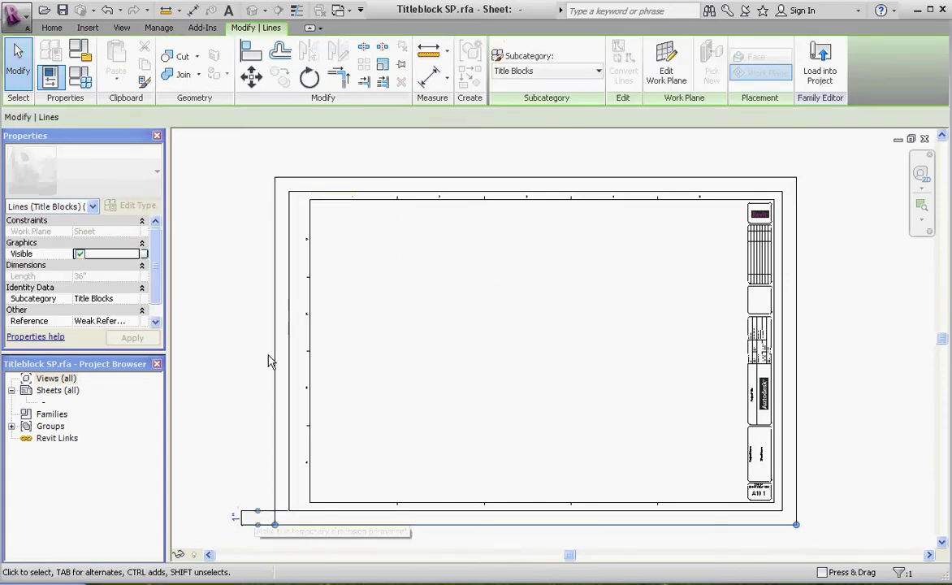
ctrl+click(311, 178)
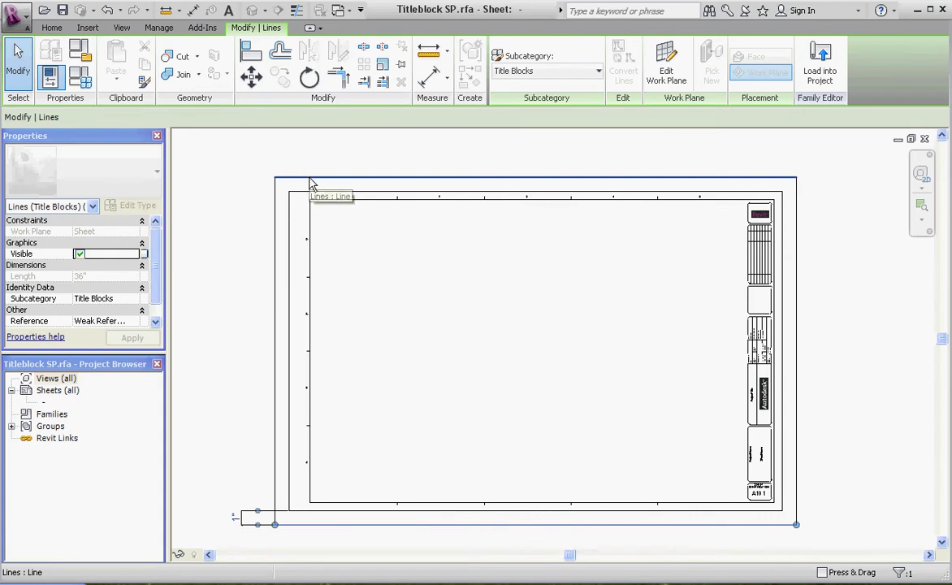
shift+click(311, 178)
drag(258, 517, 317, 187)
click(215, 464)
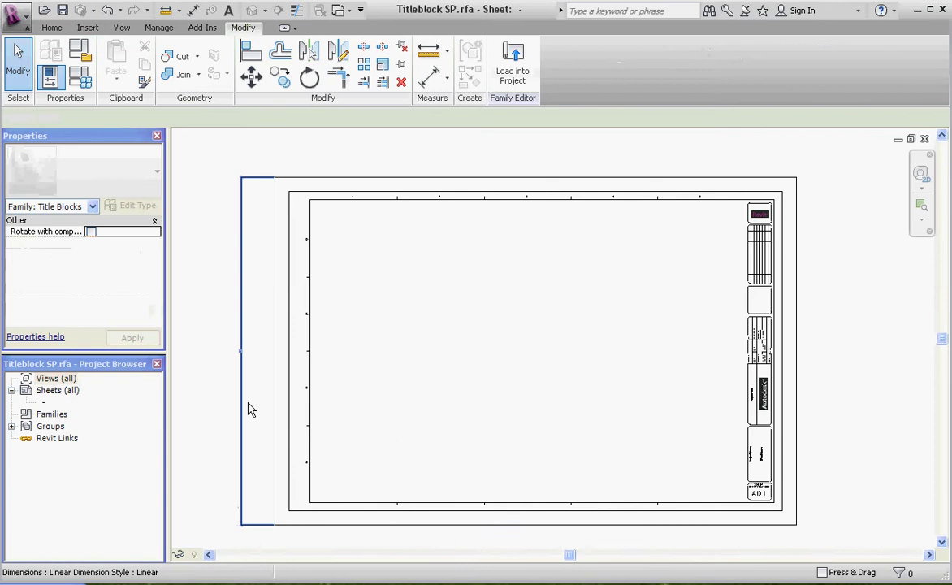
click(247, 413)
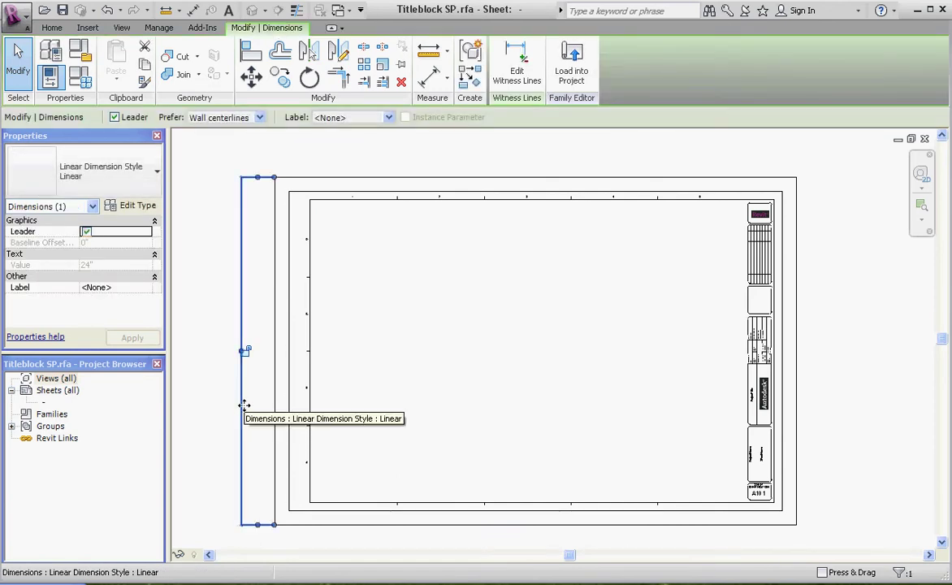
key(Delete)
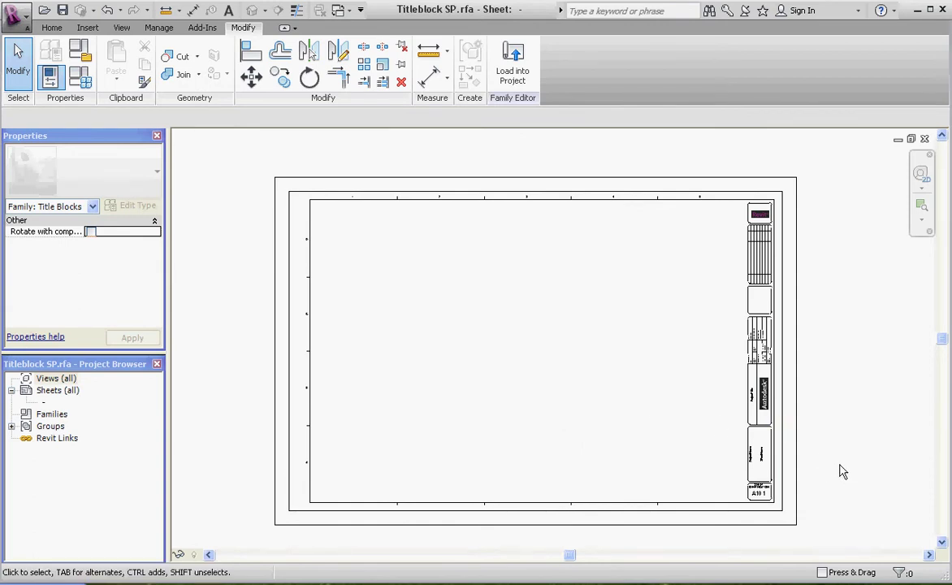
Recentre the sheet and choose Save As > Family from the application menu
middle_drag(560, 309, 544, 305)
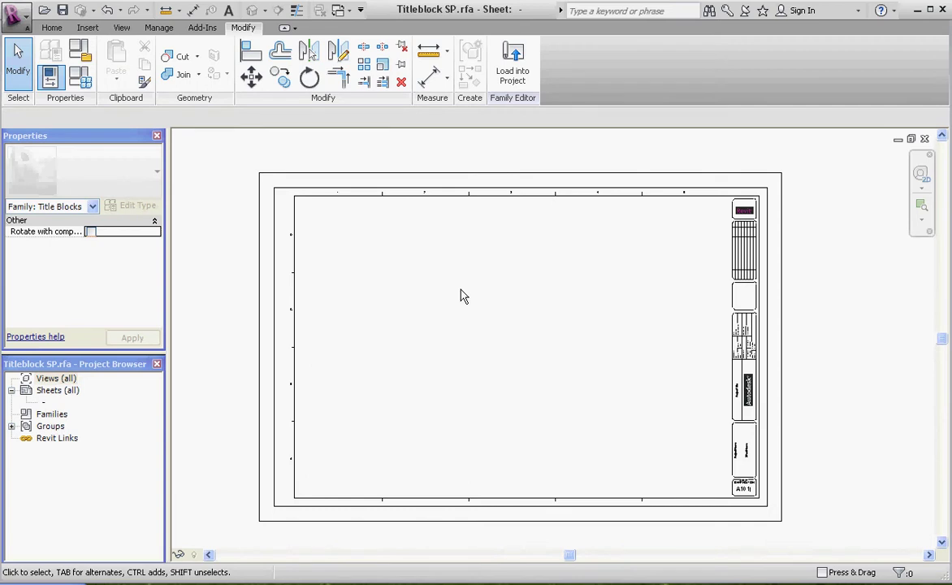
click(50, 27)
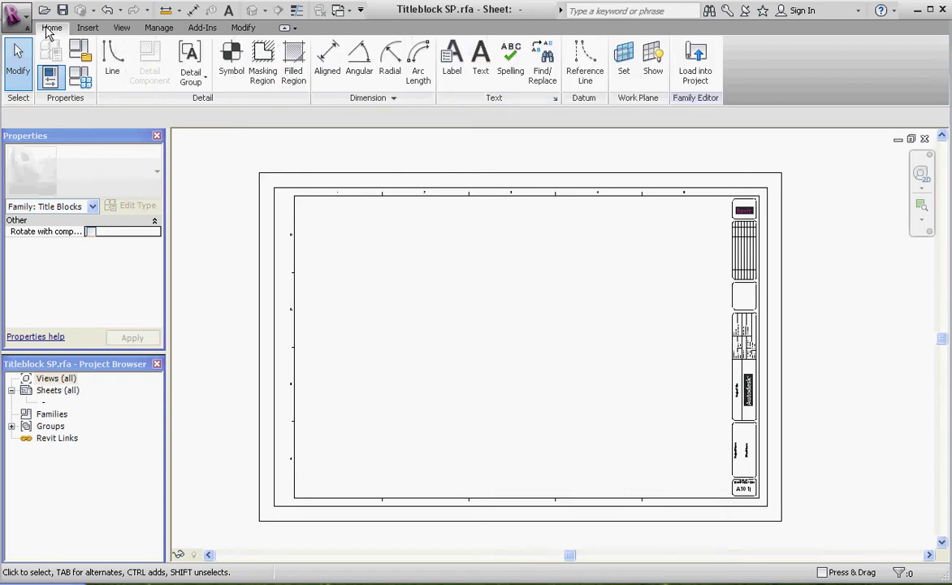
click(15, 14)
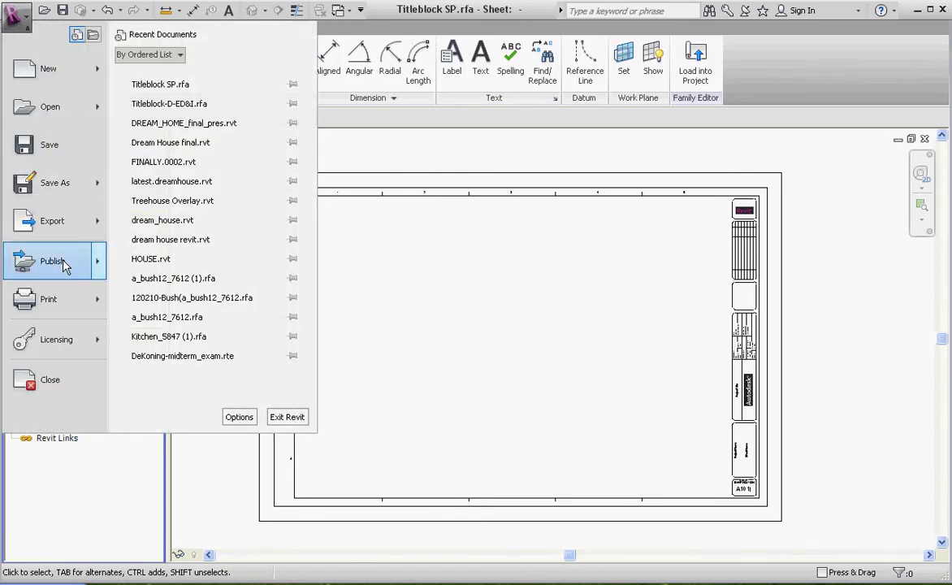
mouse_move(55, 182)
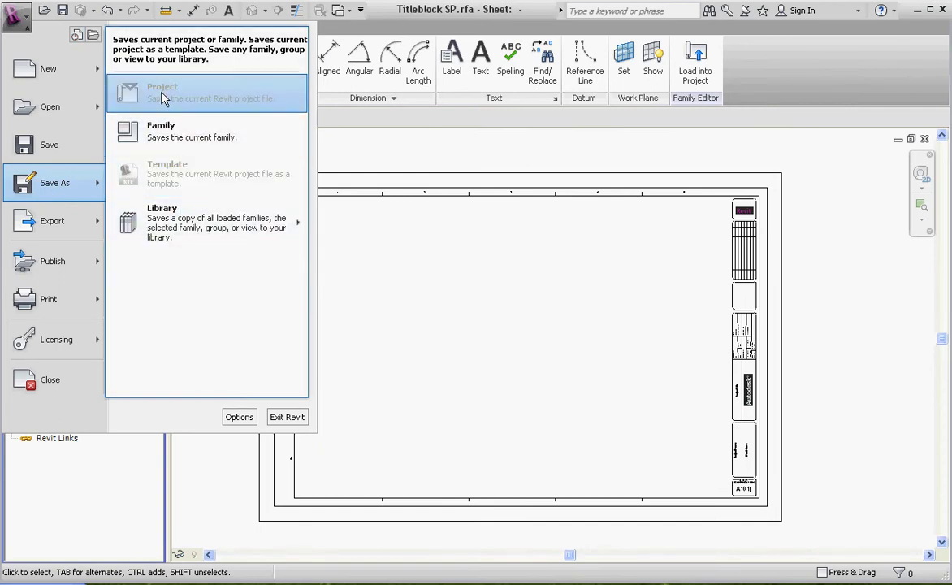
click(167, 134)
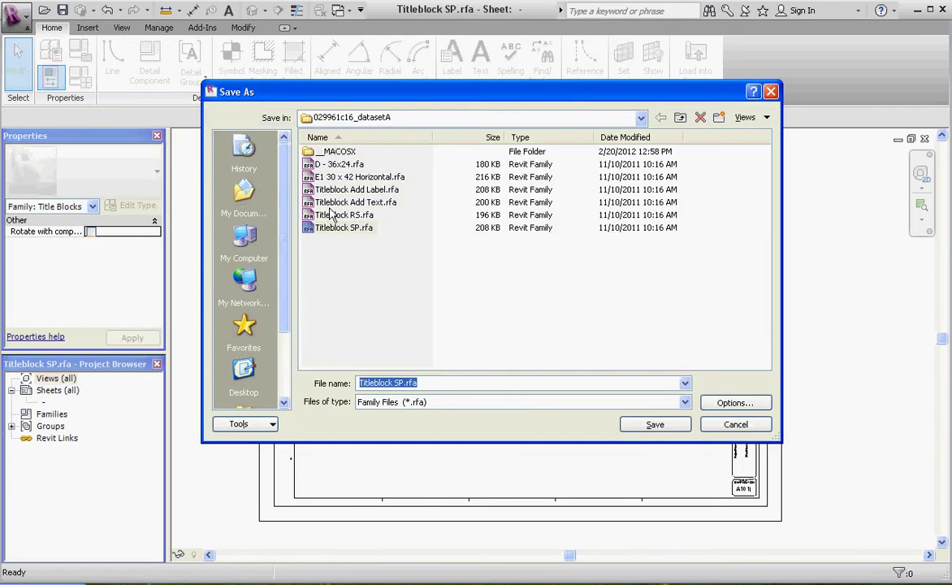
Go up three folder levels to Prep and change the file name from Titleblock SP to Titleblock-EDI.rfa
click(680, 118)
click(680, 118)
click(680, 118)
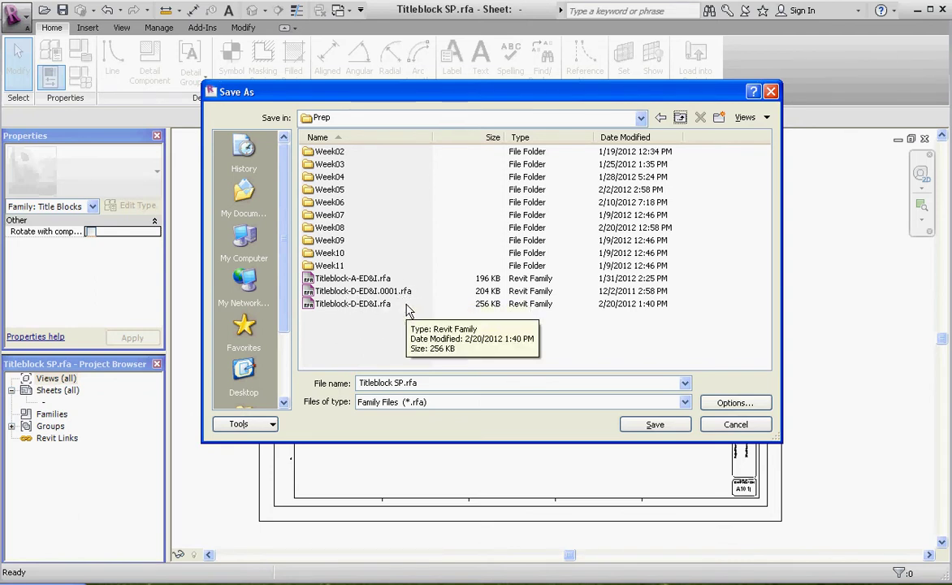
click(439, 383)
click(455, 381)
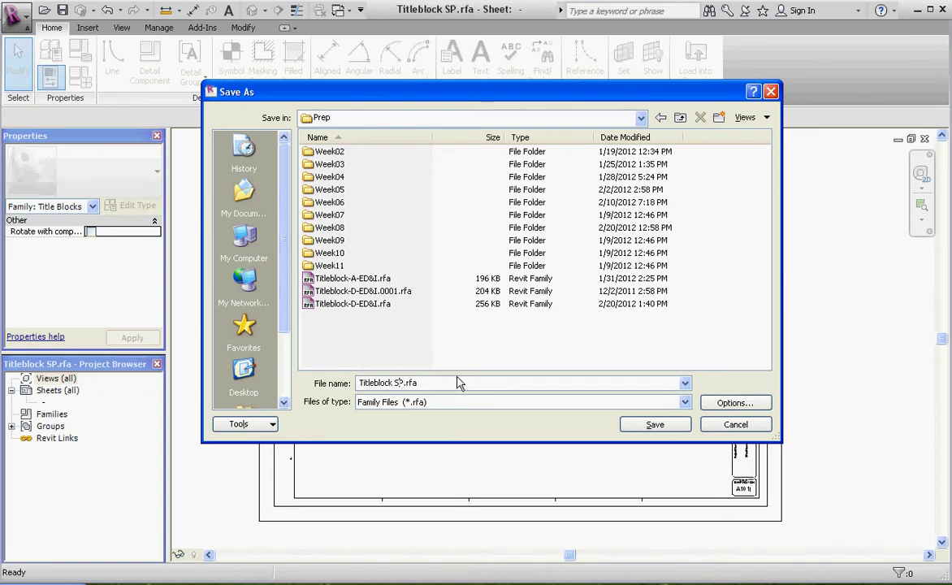
key(Right)
key(BackSpace)
key(BackSpace)
key(BackSpace)
text(-EDI)
Confirm the save of Titleblock-EDI.rfa into the Prep folder
click(671, 430)
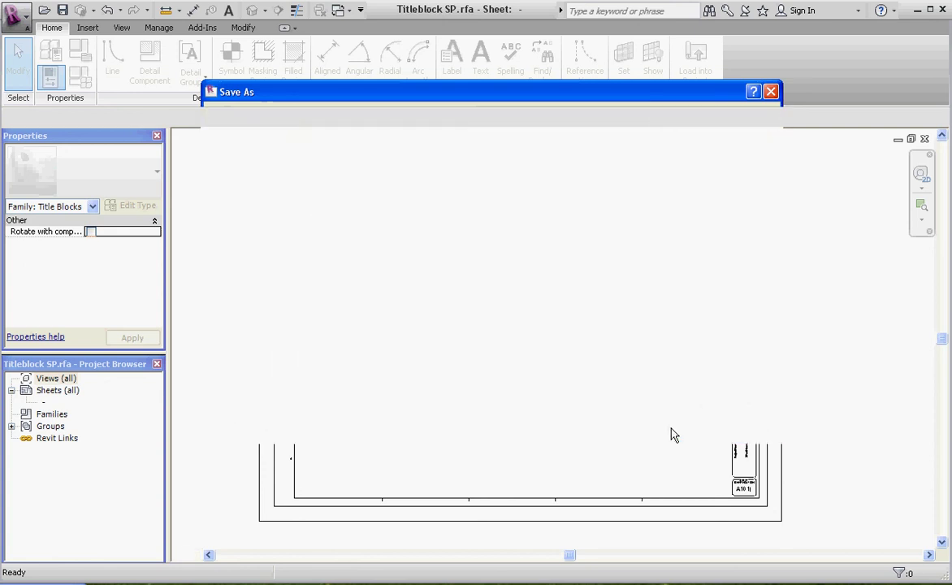